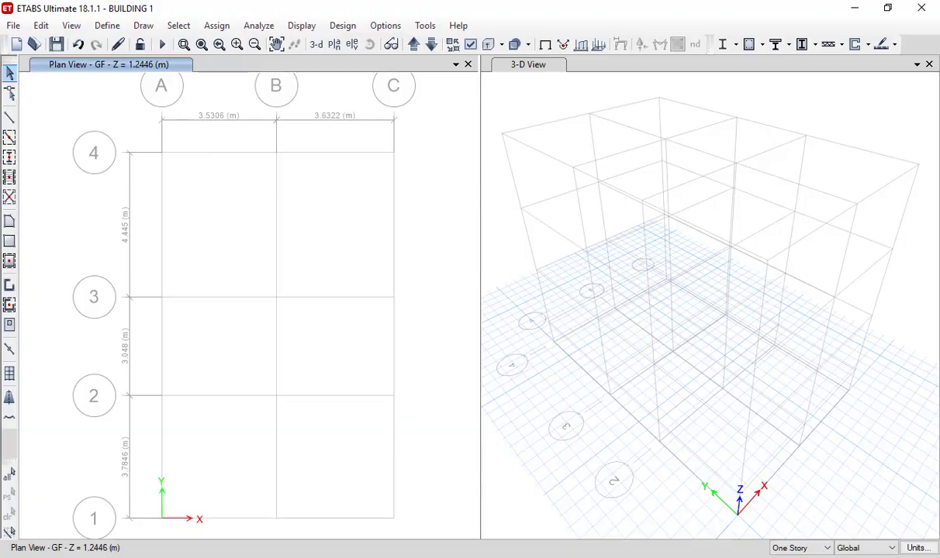
- Switch to AutoCAD and examine the column positions on grid lines 1 to 4 in the floor plans of Drawing 1
key(alt+Tab)
scroll(345, 221, up, 5)
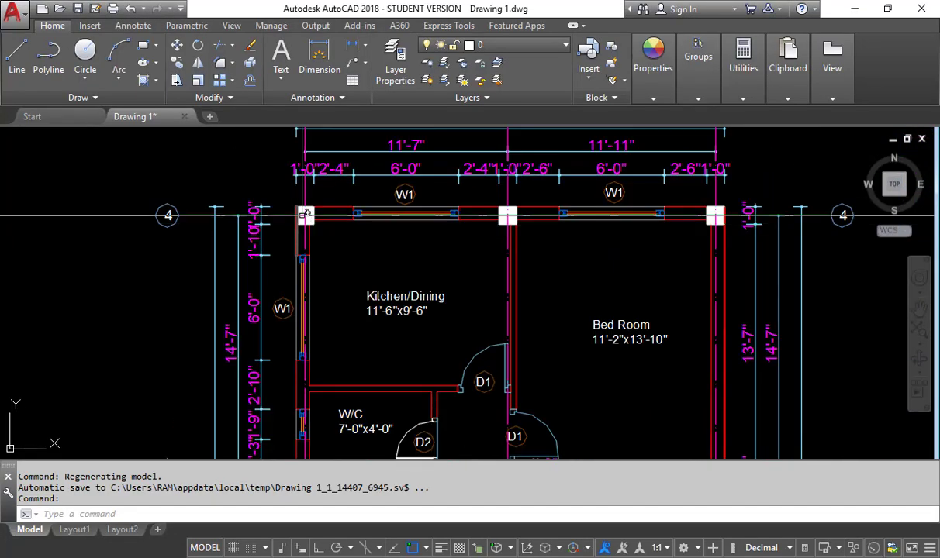
middle_drag(549, 406, 303, 232)
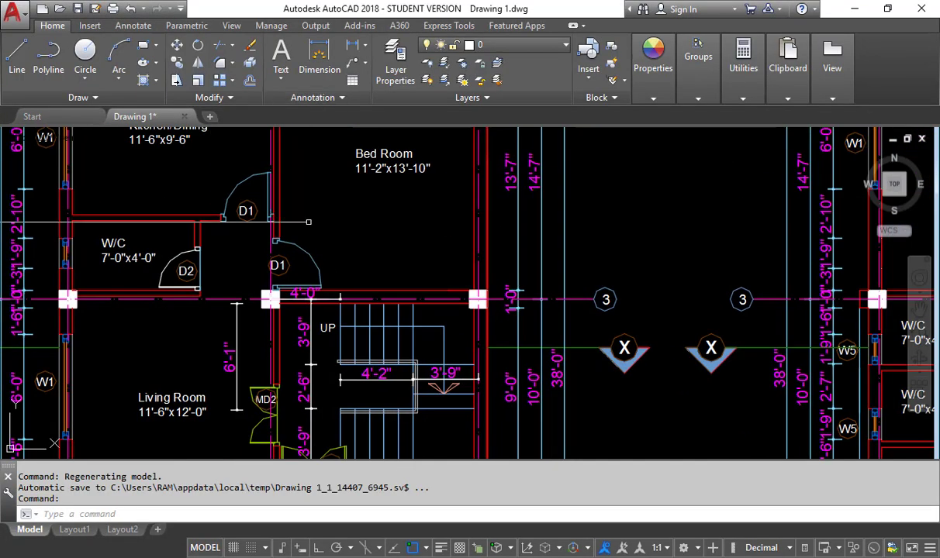
scroll(299, 233, down, 2)
scroll(287, 266, down, 3)
scroll(339, 347, up, 2)
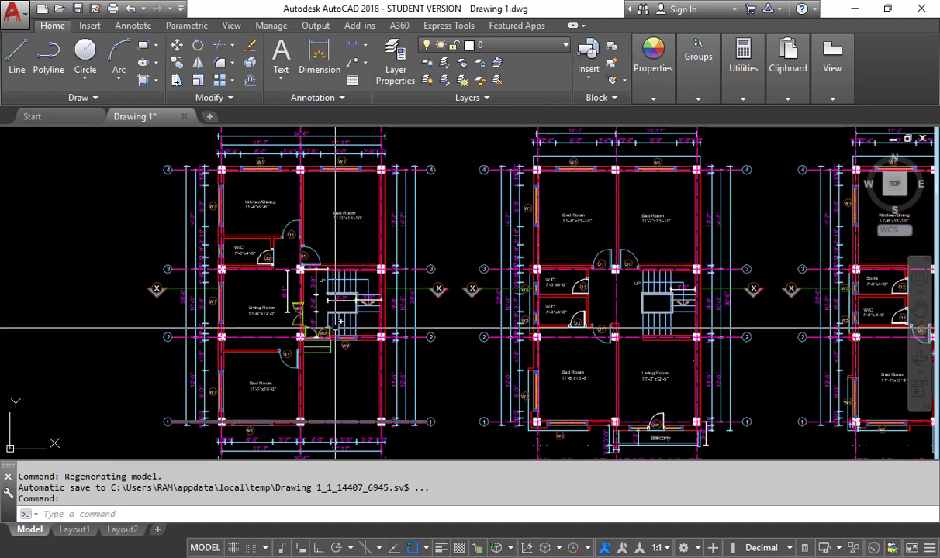
scroll(260, 174, up, 4)
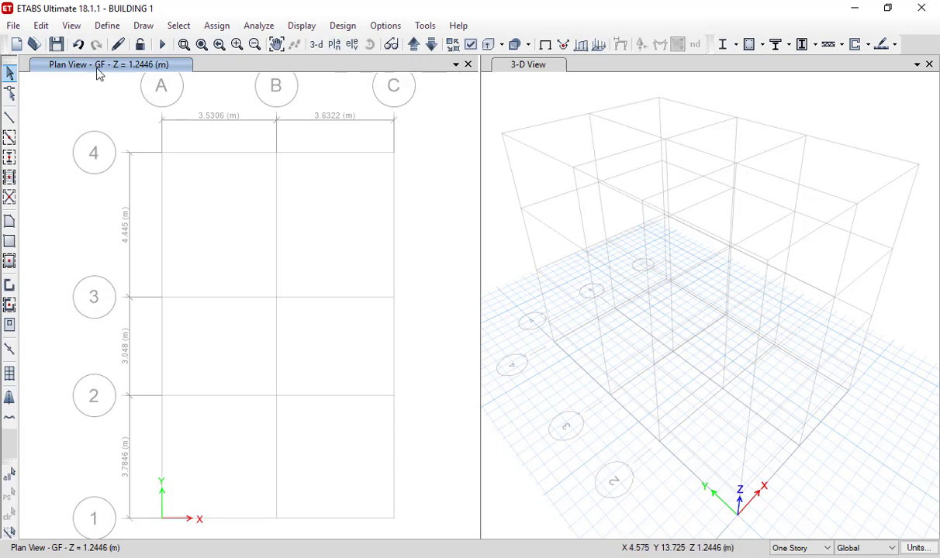
- Return to ETABS and set the plan view to the GF story level
scroll(97, 96, down, 3)
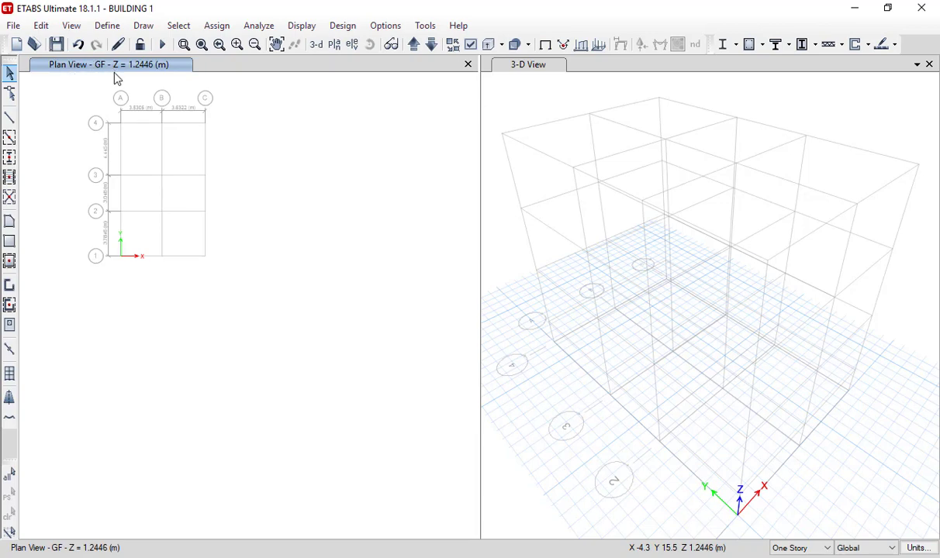
scroll(124, 94, up, 3)
scroll(166, 142, down, 3)
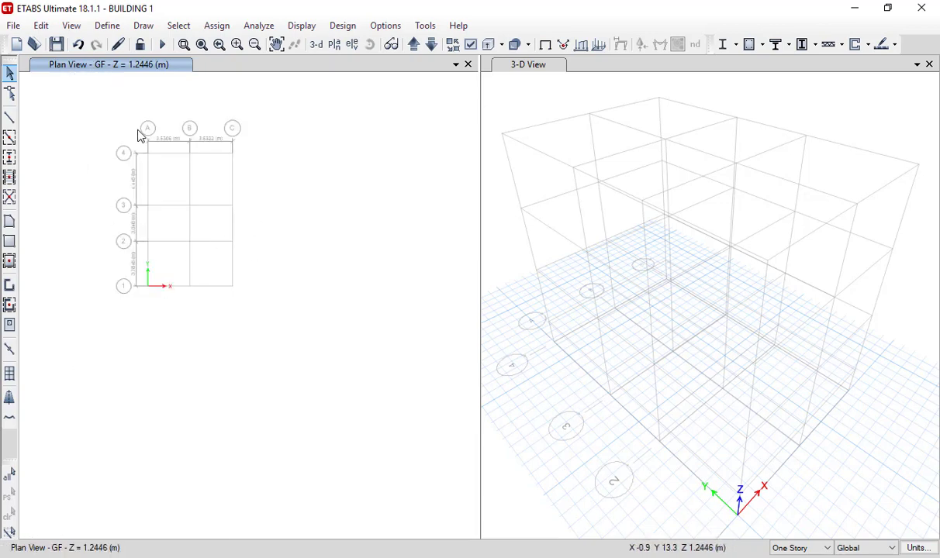
scroll(140, 136, up, 3)
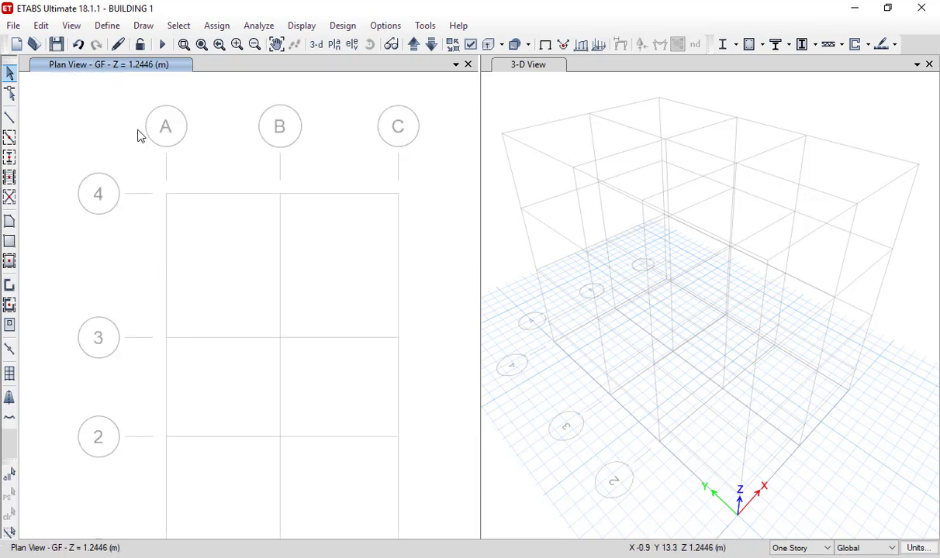
click(335, 47)
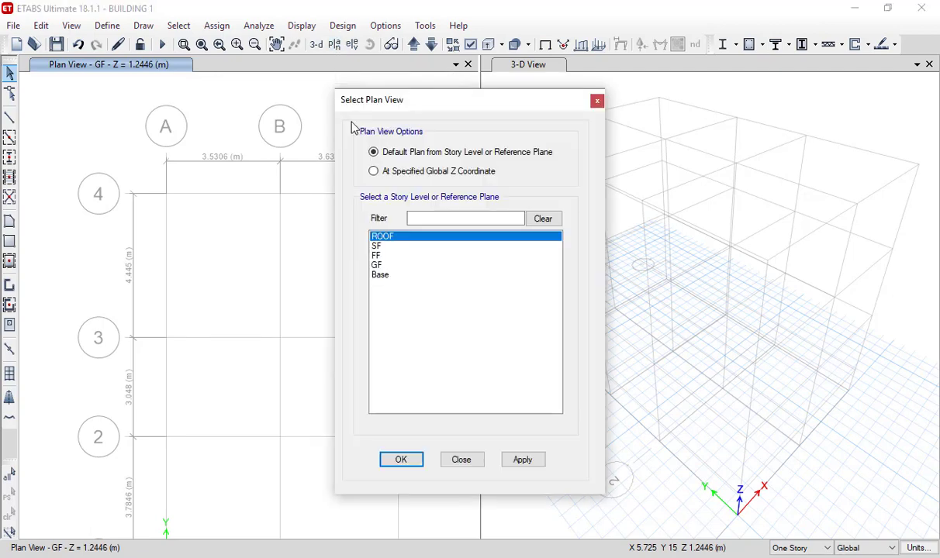
click(386, 266)
click(396, 459)
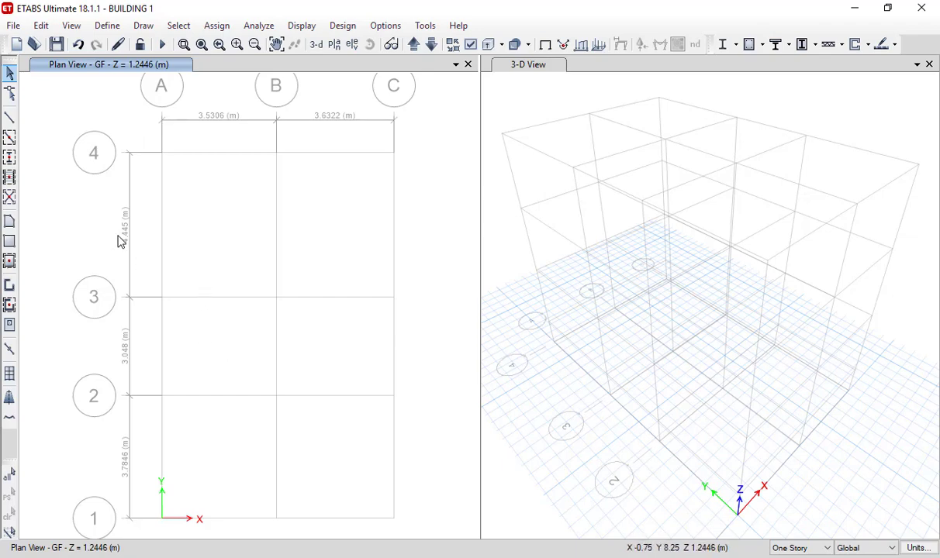
- Place columns with the COLUMN property at grid intersections A4, B4 and C4 on the GF plan
click(9, 158)
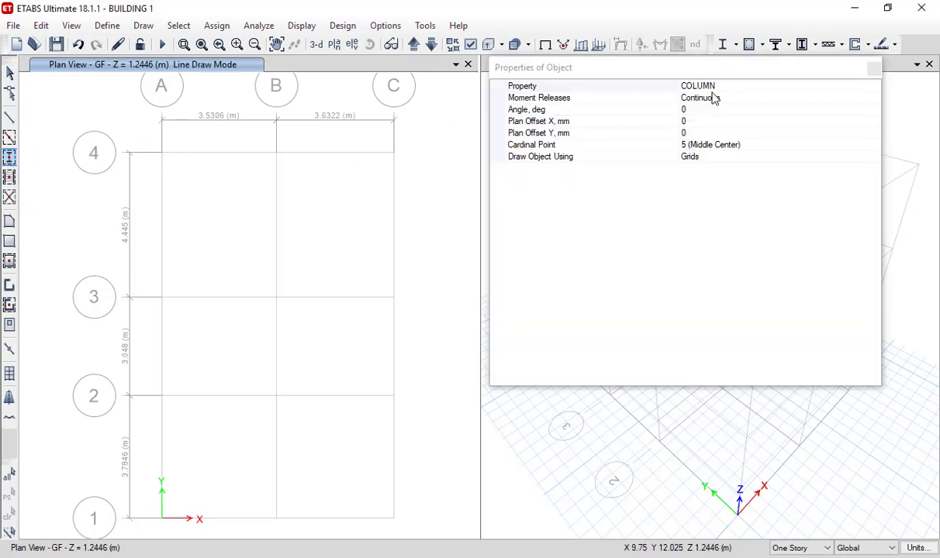
click(692, 88)
click(873, 88)
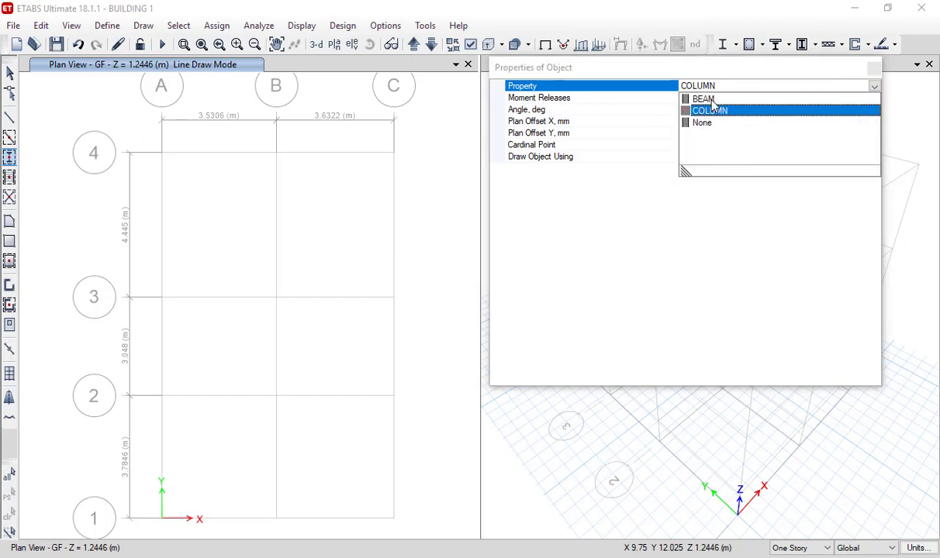
click(711, 112)
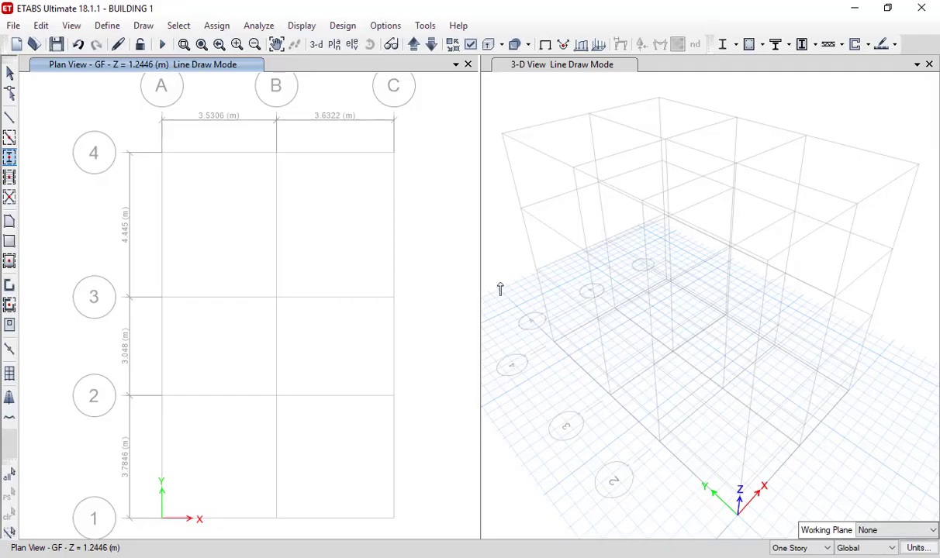
middle_drag(205, 209, 211, 237)
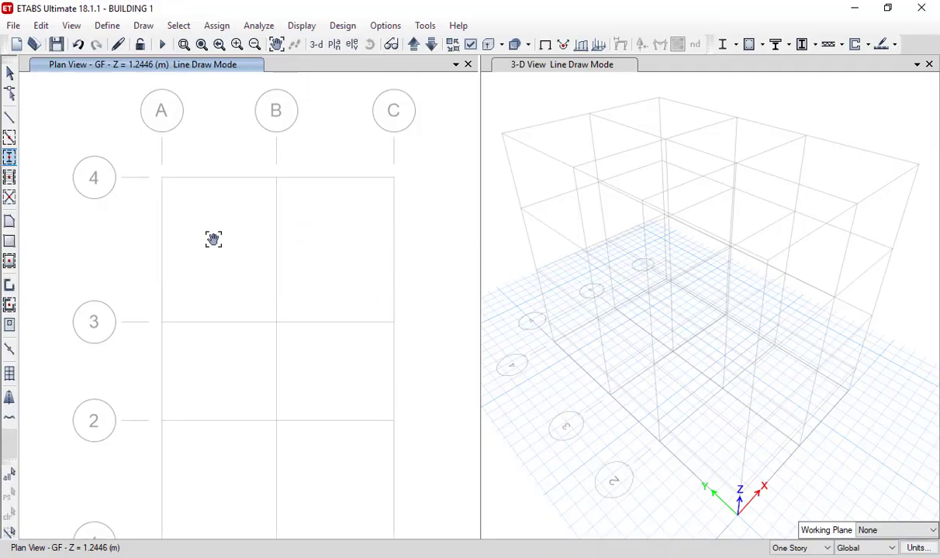
click(161, 180)
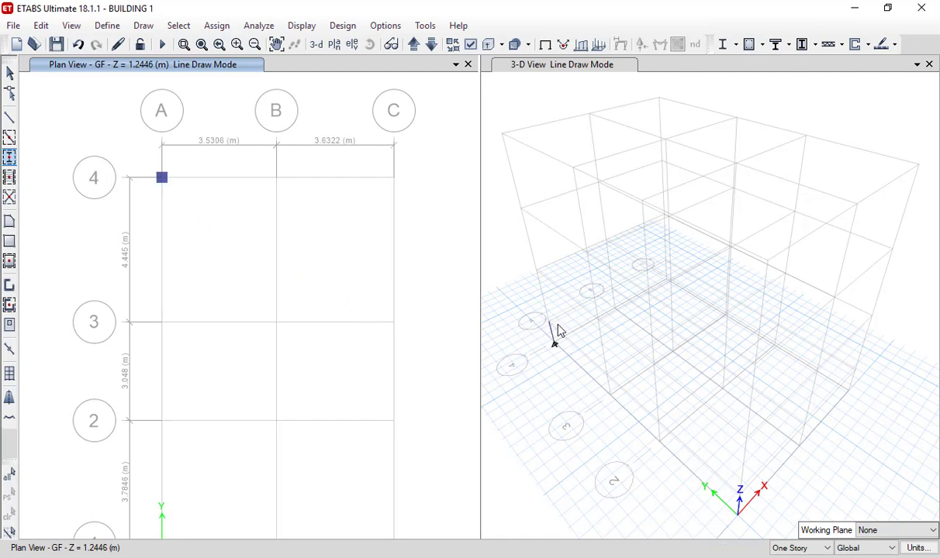
click(276, 180)
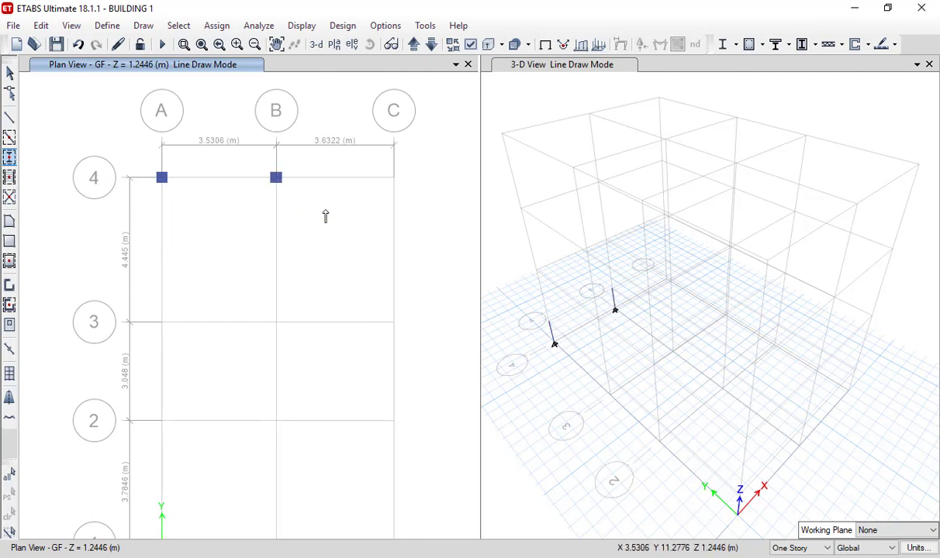
click(393, 179)
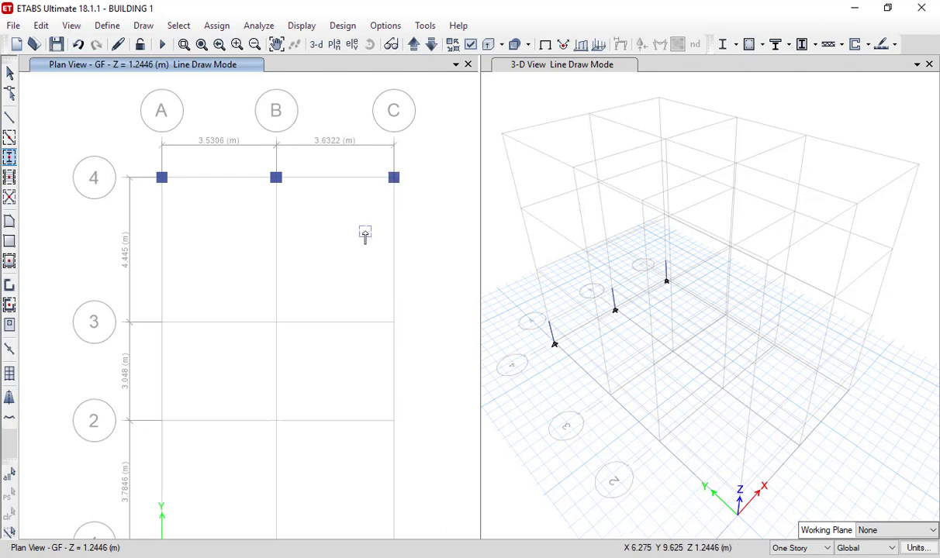
- Place columns at all intersections of grid lines A, B and C with 3, 2 and 1 using one window
middle_drag(340, 283, 321, 253)
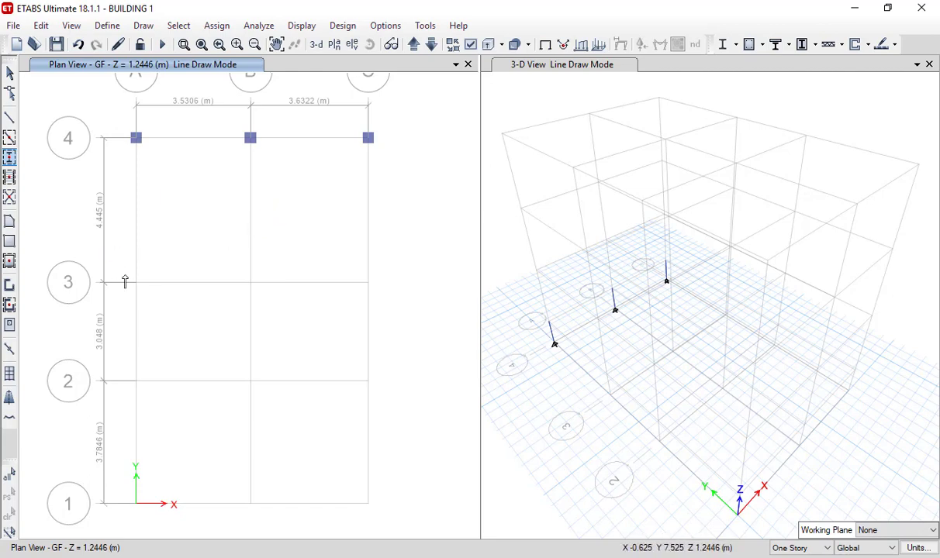
mouse_move(113, 253)
mouse_down()
mouse_move(217, 373)
mouse_move(272, 407)
mouse_move(410, 458)
mouse_move(432, 528)
mouse_up()
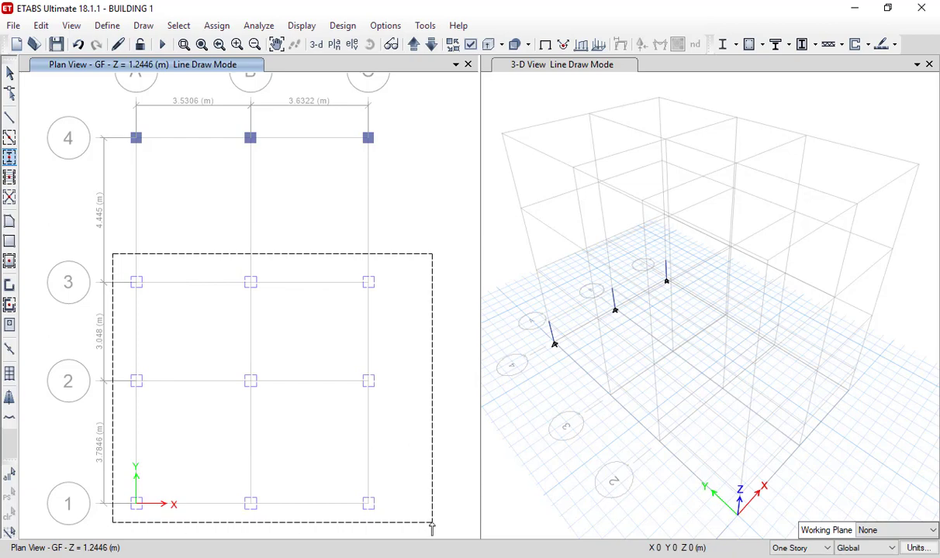
drag(432, 528, 431, 528)
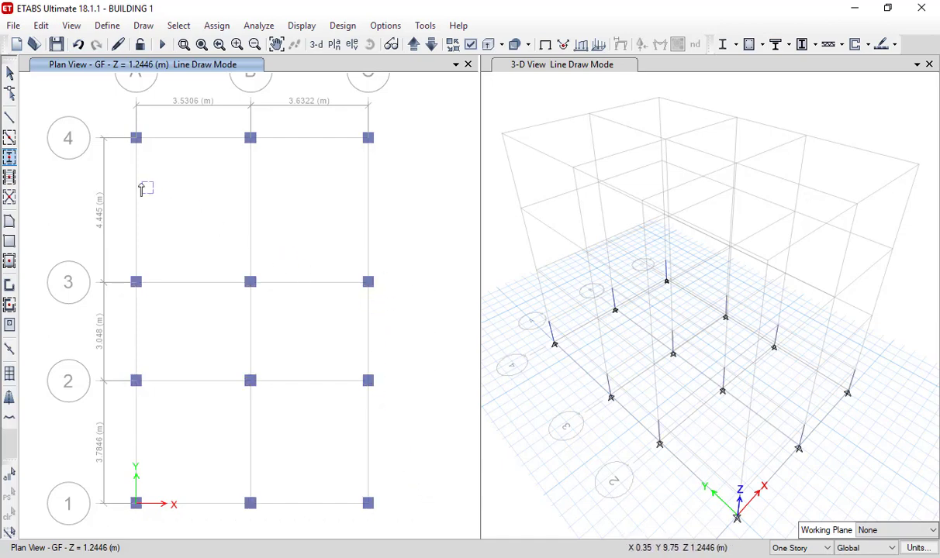
- Draw straight Frame lines with the BEAM property along grid line 4, from A to B and from B to C
click(10, 120)
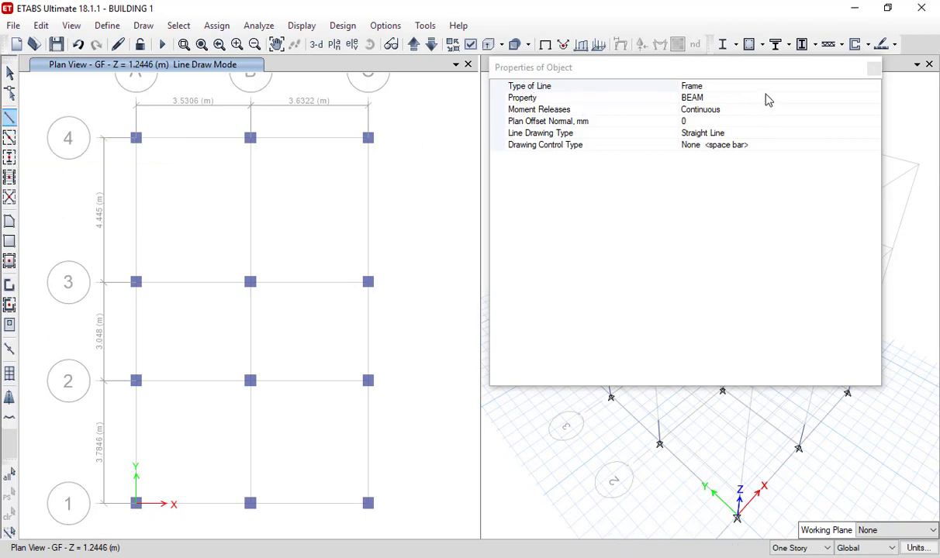
click(733, 87)
click(874, 90)
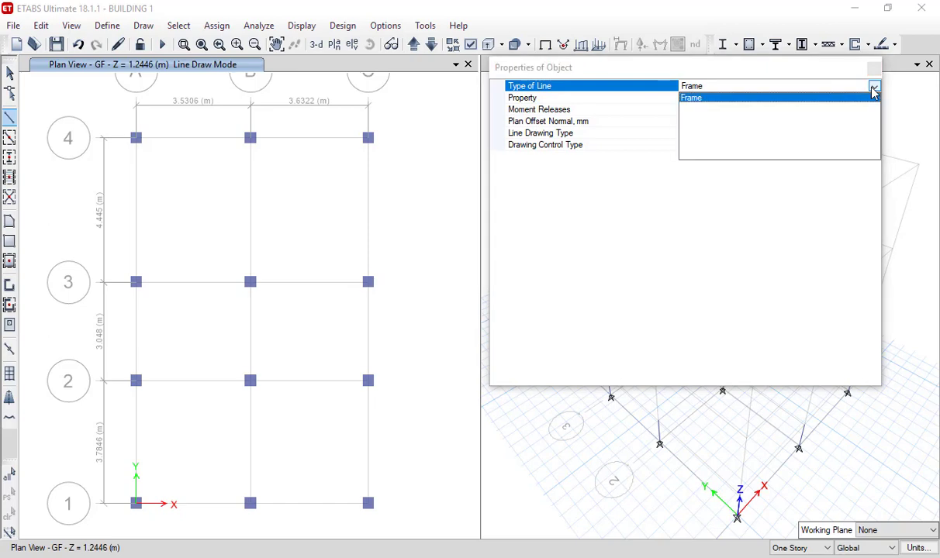
click(868, 98)
click(535, 98)
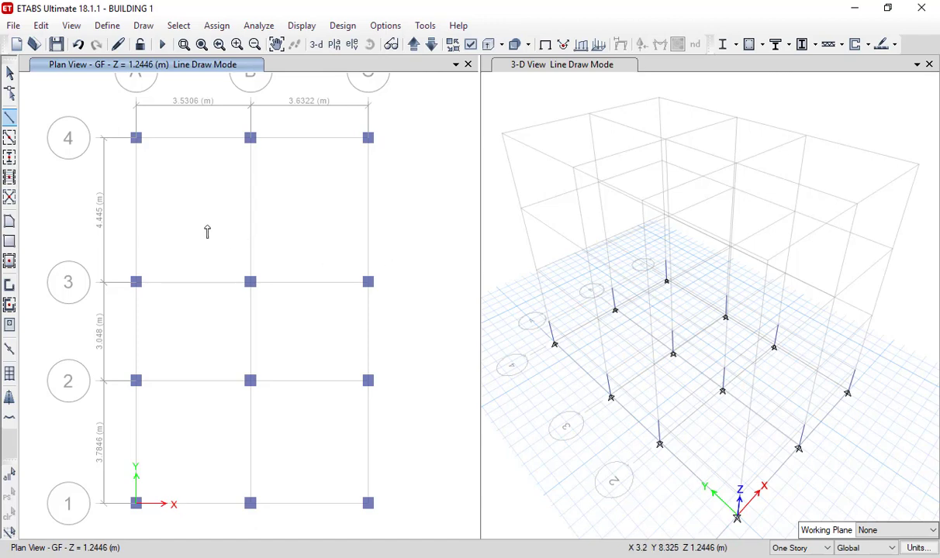
click(137, 140)
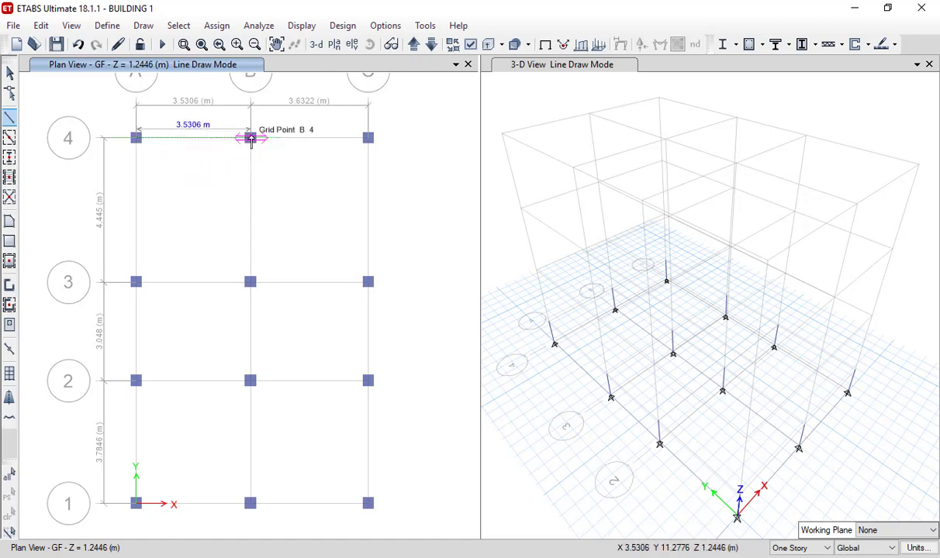
scroll(251, 140, down, 5)
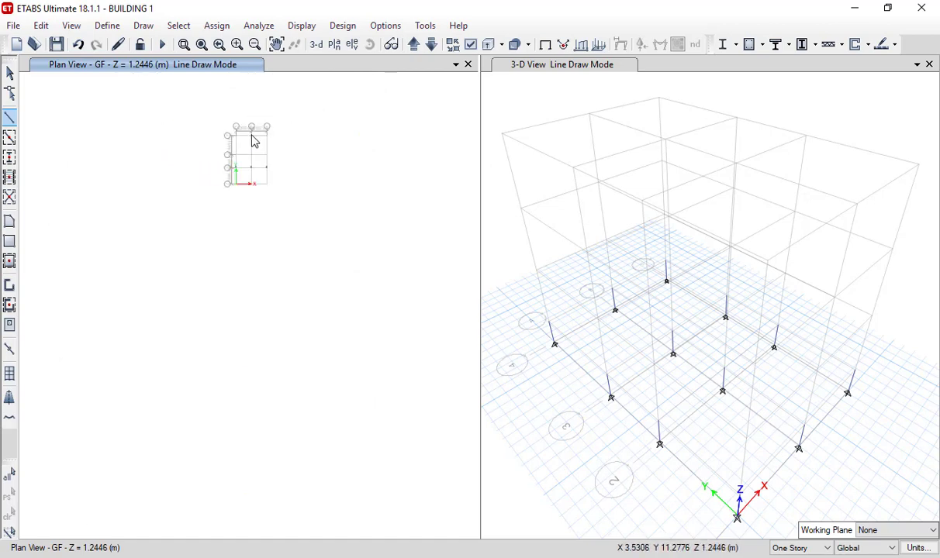
scroll(252, 141, up, 5)
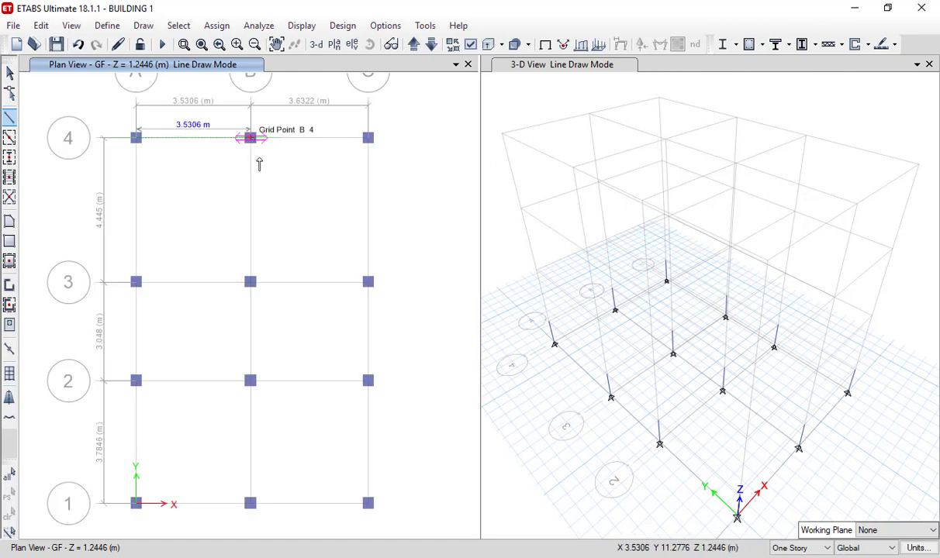
double_click(259, 162)
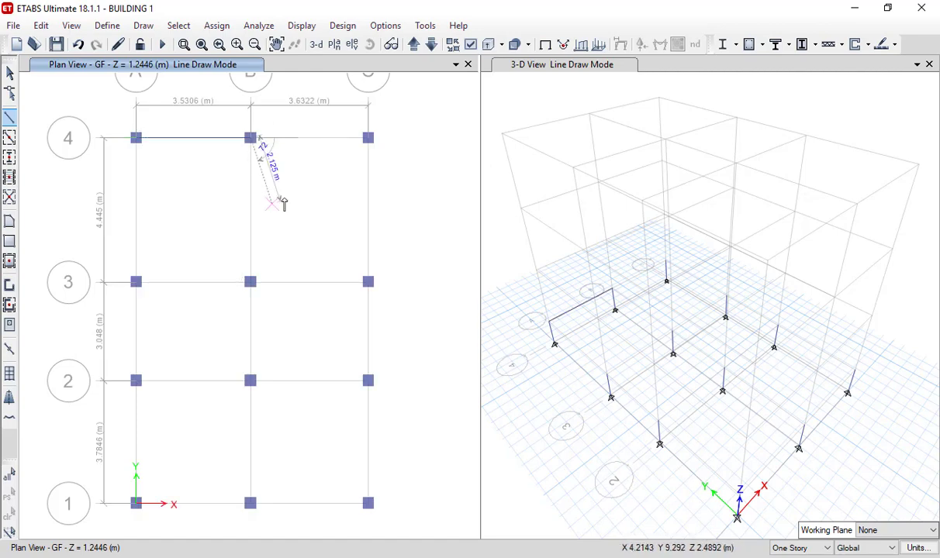
double_click(369, 138)
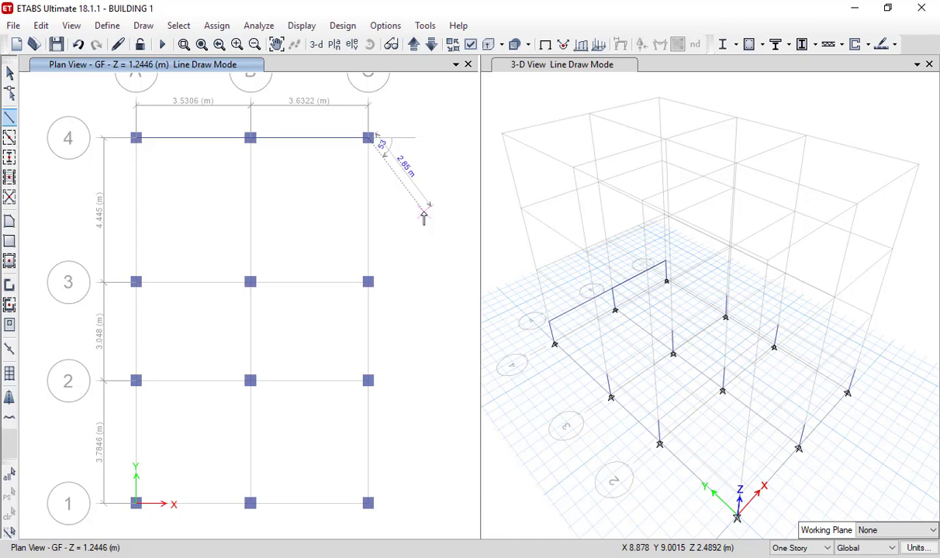
key(Escape)
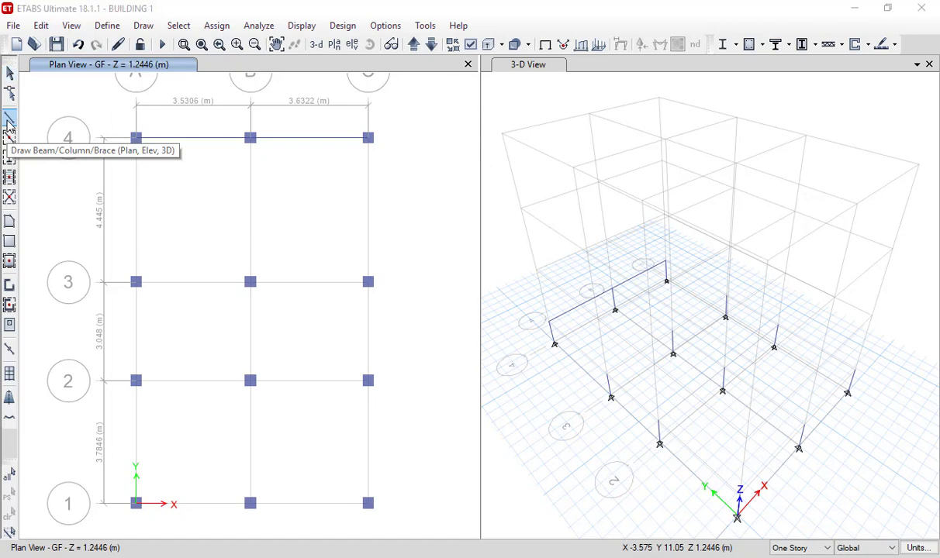
- Quick-draw beams with the BEAM property on grid lines A, B and C between grid lines 4 and 3
click(10, 121)
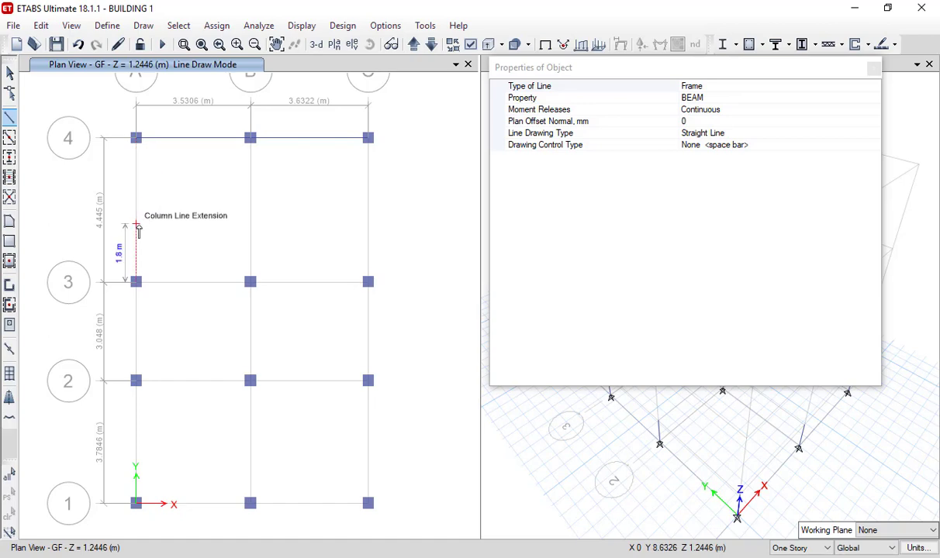
click(873, 69)
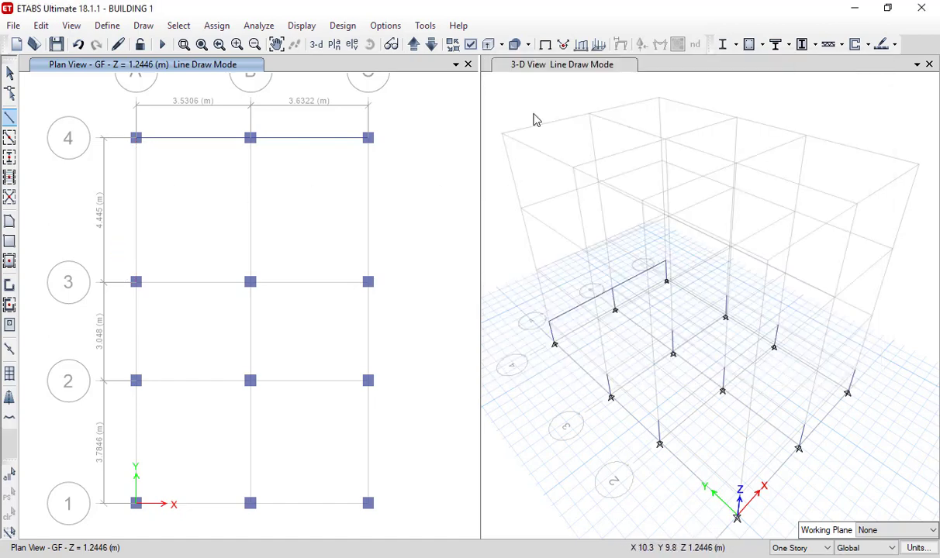
click(8, 138)
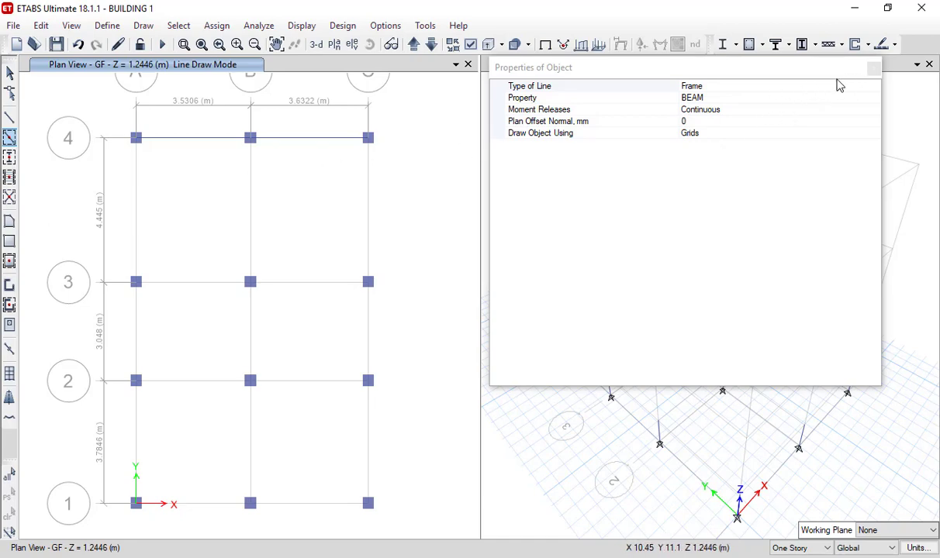
click(135, 200)
click(250, 203)
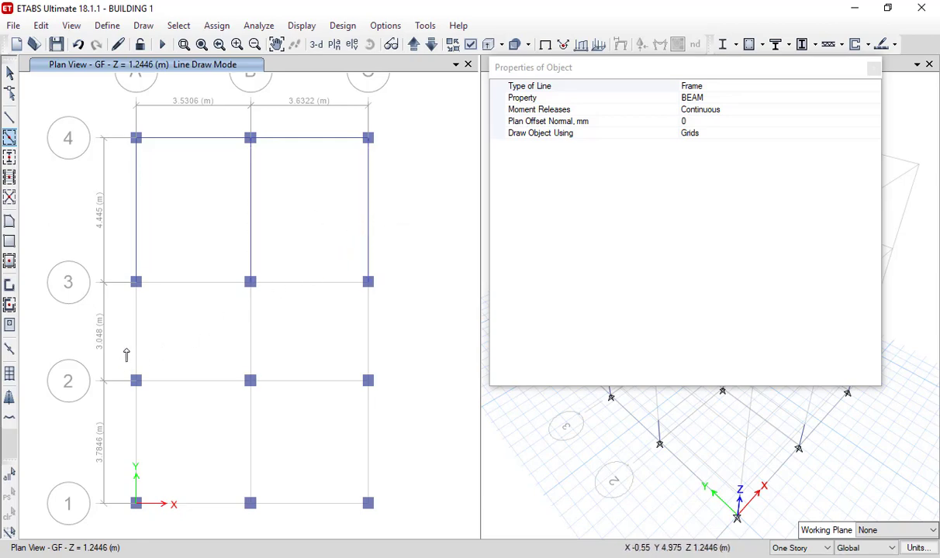
- Quick-draw beams by window on all remaining grid segments from grid line 3 down to 1, and leave drawing mode
mouse_move(117, 342)
mouse_down()
mouse_move(146, 373)
mouse_move(224, 408)
mouse_move(326, 431)
mouse_move(379, 465)
mouse_move(407, 526)
mouse_up()
mouse_move(394, 335)
mouse_down()
mouse_move(328, 355)
mouse_move(120, 351)
mouse_up()
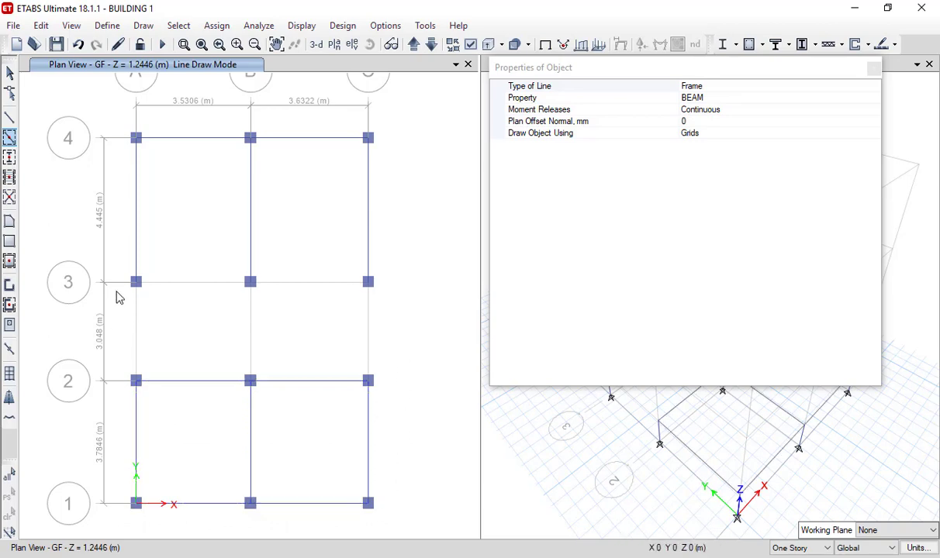
mouse_move(119, 253)
mouse_down()
mouse_move(211, 339)
mouse_move(291, 383)
mouse_move(419, 418)
mouse_up()
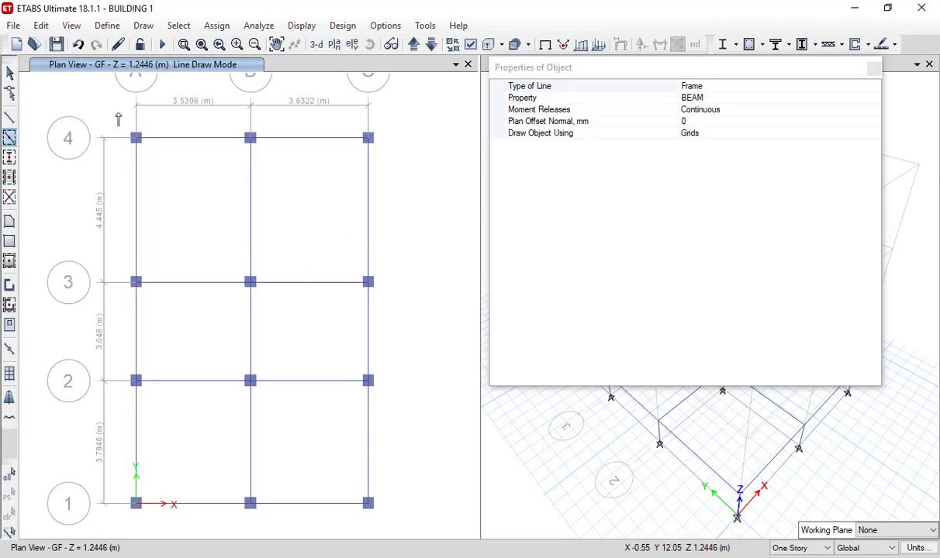
mouse_move(118, 114)
mouse_down()
mouse_move(166, 174)
mouse_move(360, 358)
mouse_move(391, 404)
mouse_move(400, 448)
mouse_move(441, 526)
mouse_up()
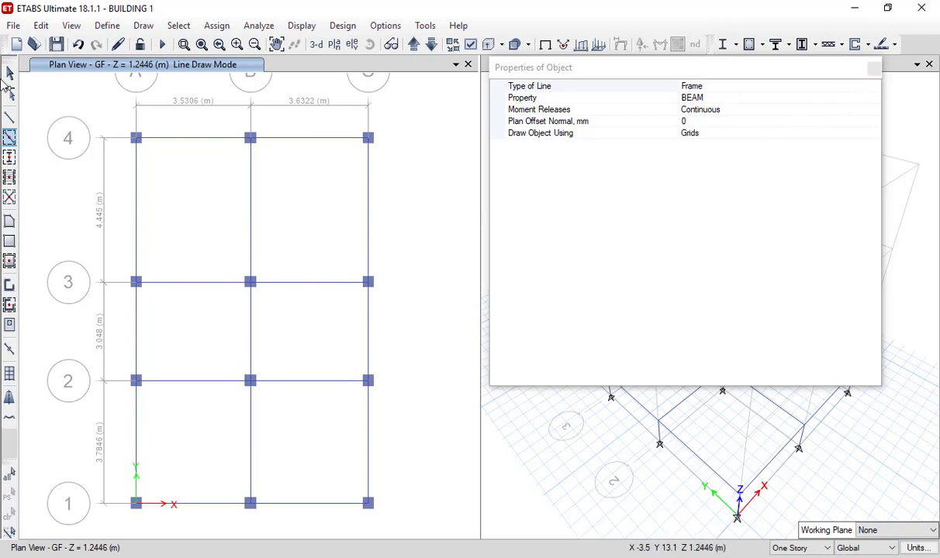
click(10, 74)
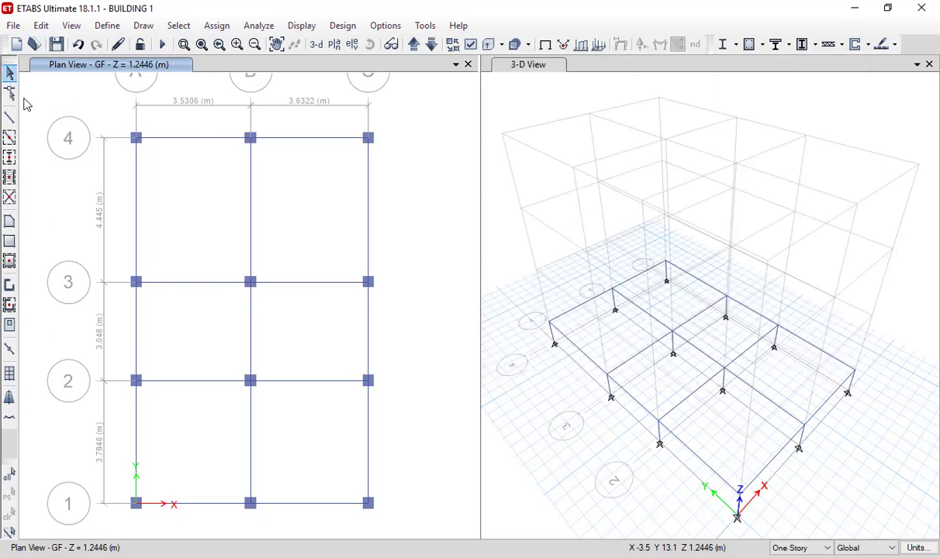